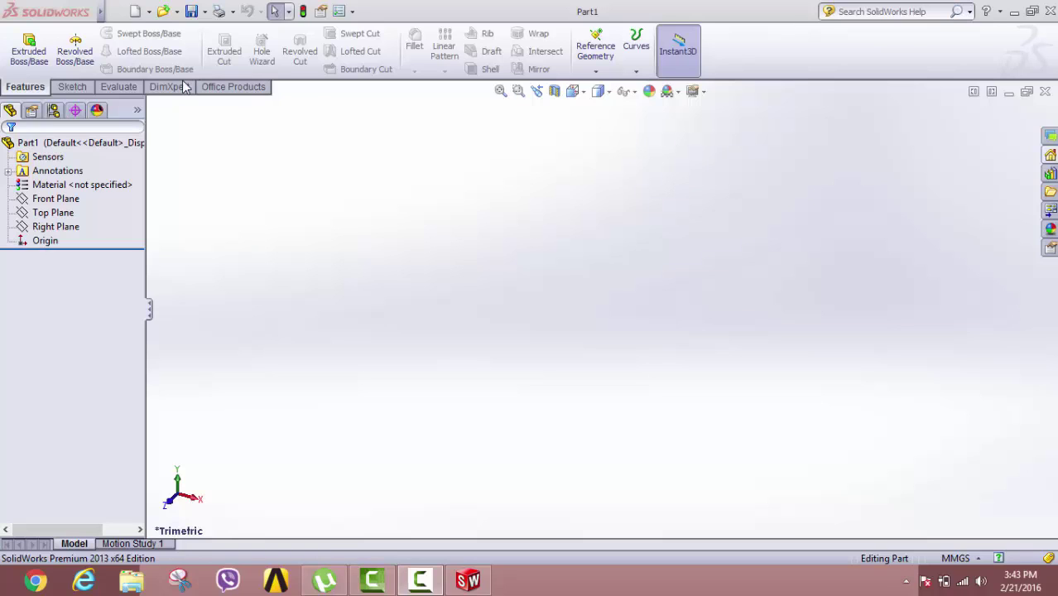
- Dock the floating CommandManager back in the main window and show the Sketch tools
{"action": "double_click", "coordinate": [72, 94]}
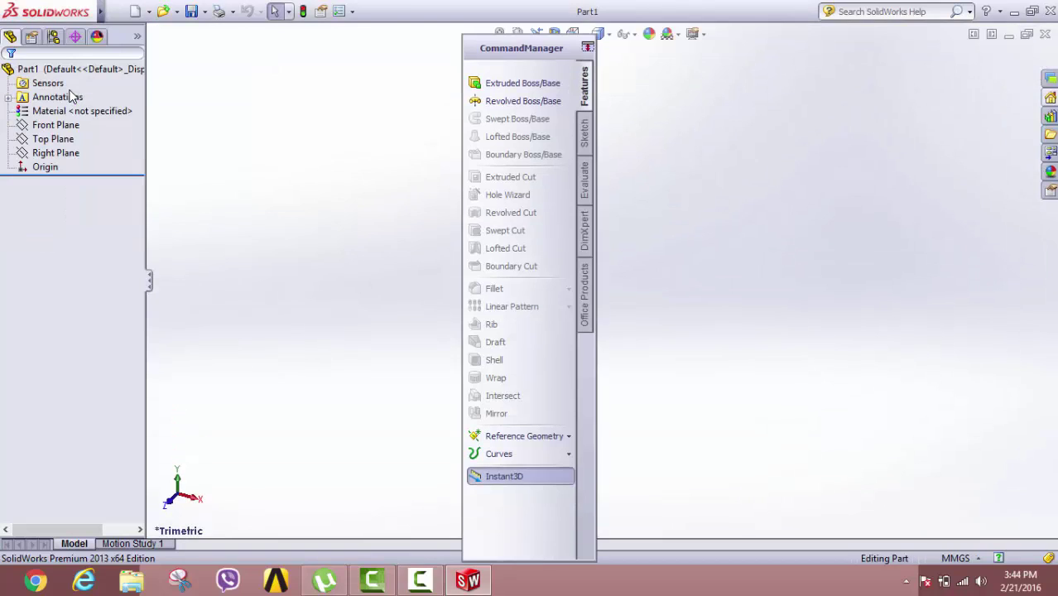
{"action": "left_click_drag", "start_coordinate": [499, 57], "coordinate": [527, 49]}
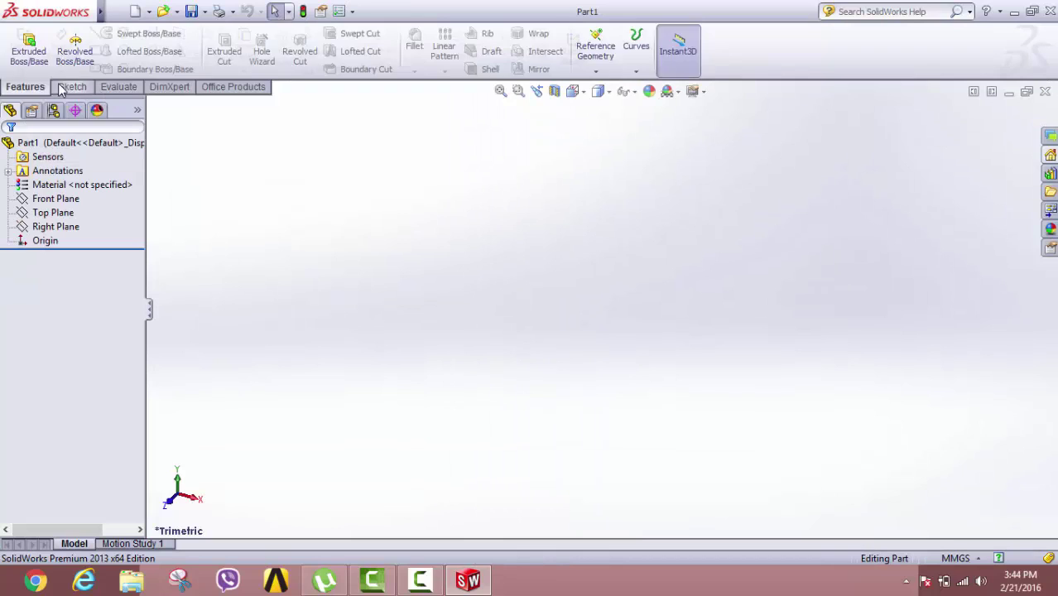
{"action": "left_click", "coordinate": [72, 87]}
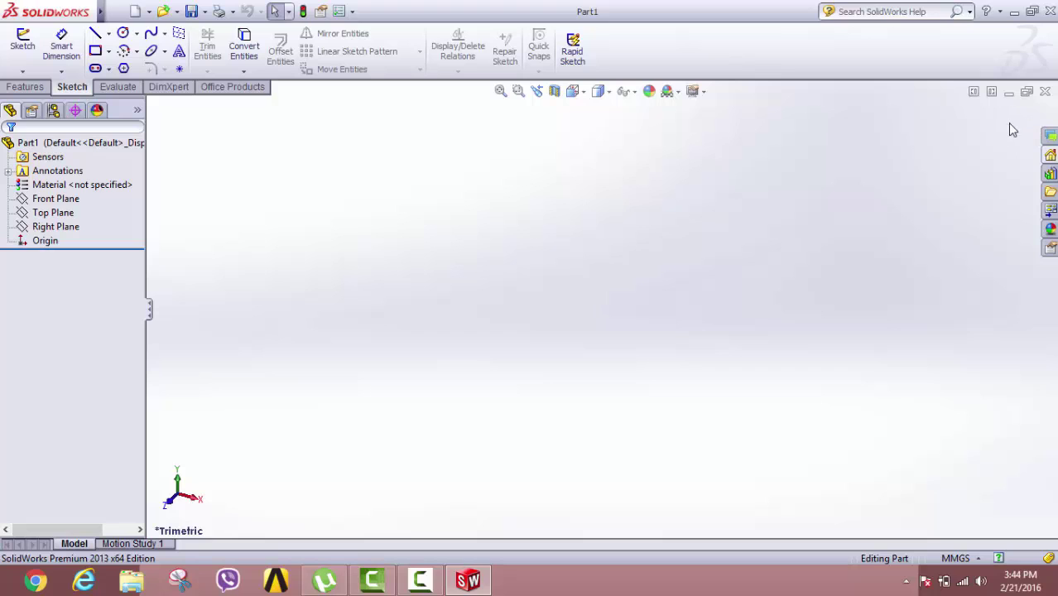
- Start a new sketch on the Top Plane, viewed straight down
{"action": "left_click", "coordinate": [23, 43]}
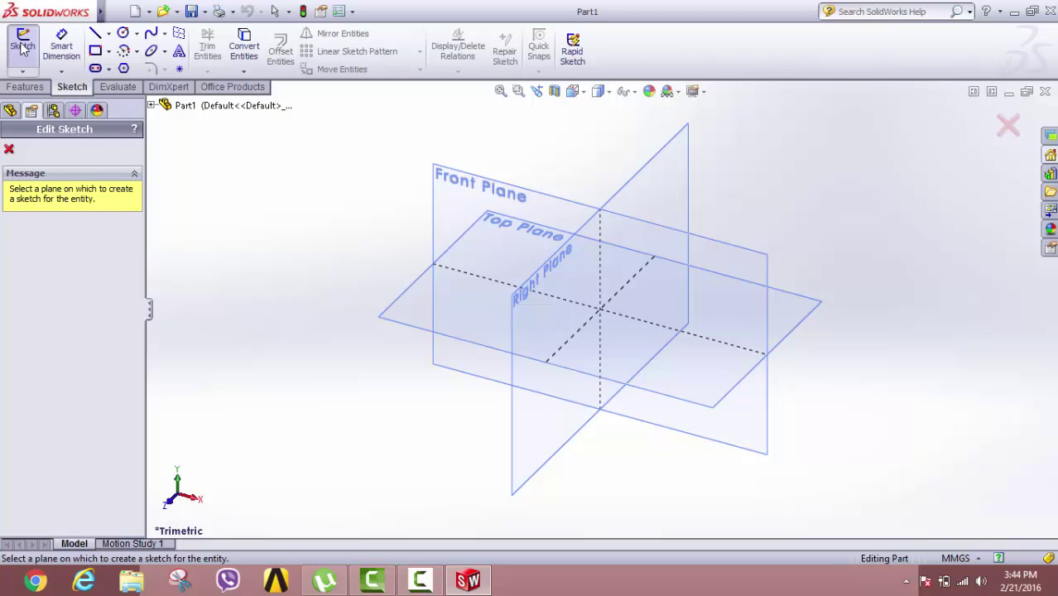
{"action": "left_click", "coordinate": [411, 302]}
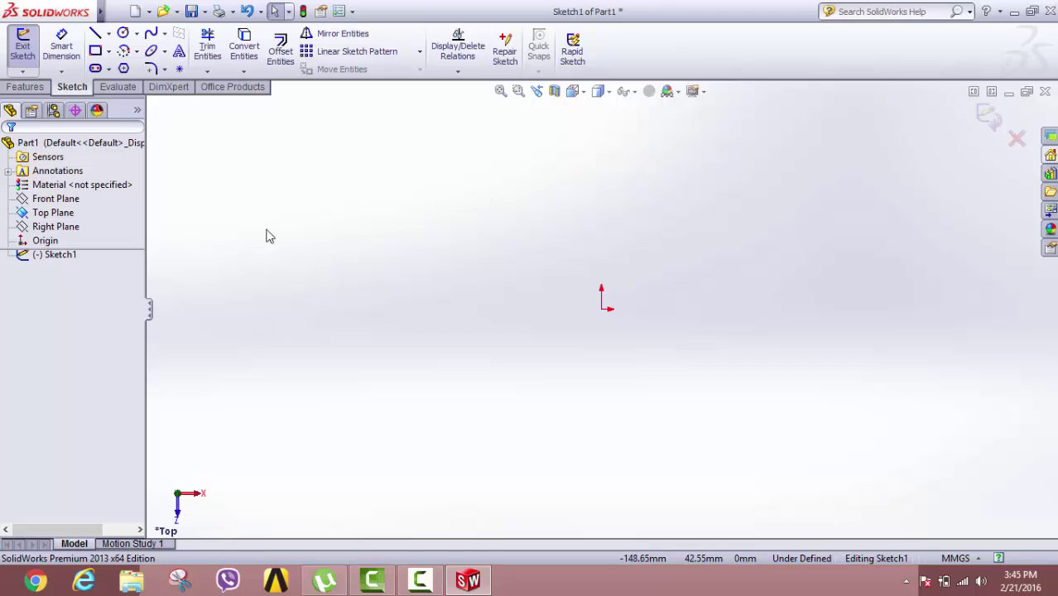
- Draw a corner rectangle from the origin to a lower-right corner and confirm it
{"action": "left_click", "coordinate": [98, 53]}
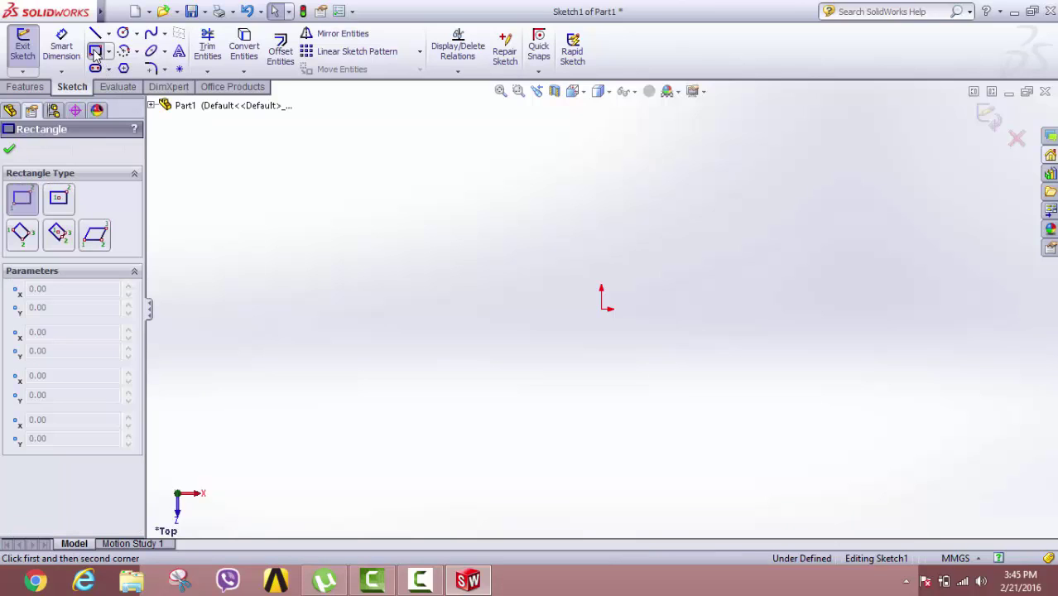
{"action": "left_click", "coordinate": [603, 310]}
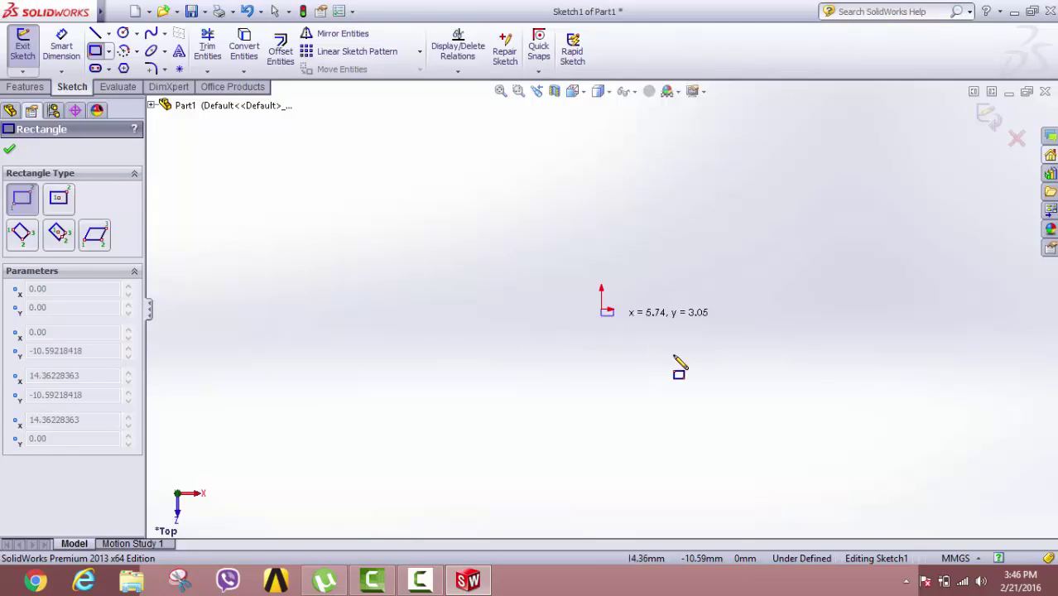
{"action": "left_click", "coordinate": [972, 479]}
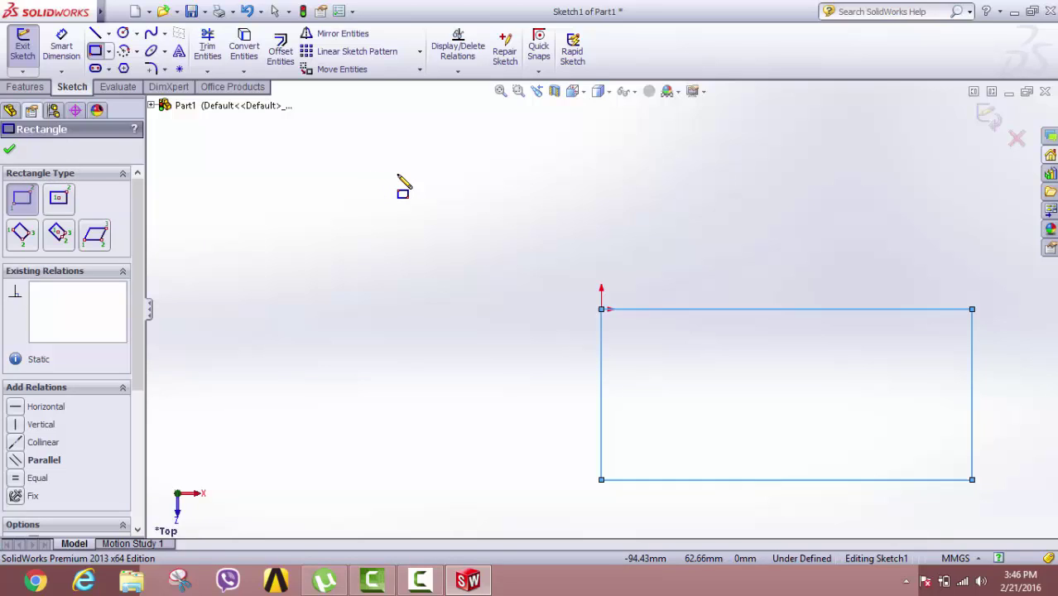
{"action": "left_click", "coordinate": [12, 152]}
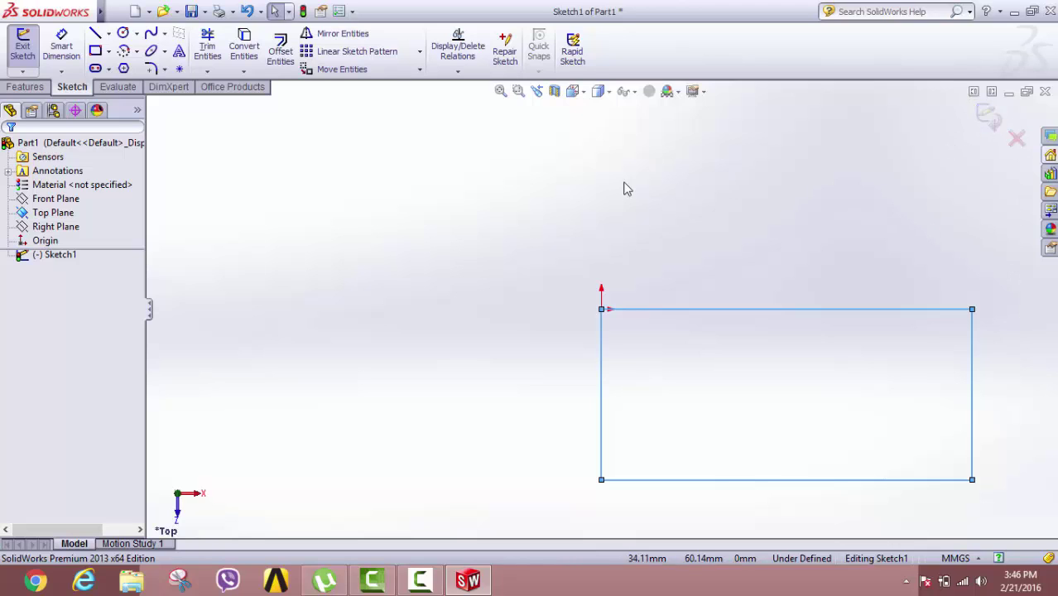
{"action": "left_click", "coordinate": [987, 116]}
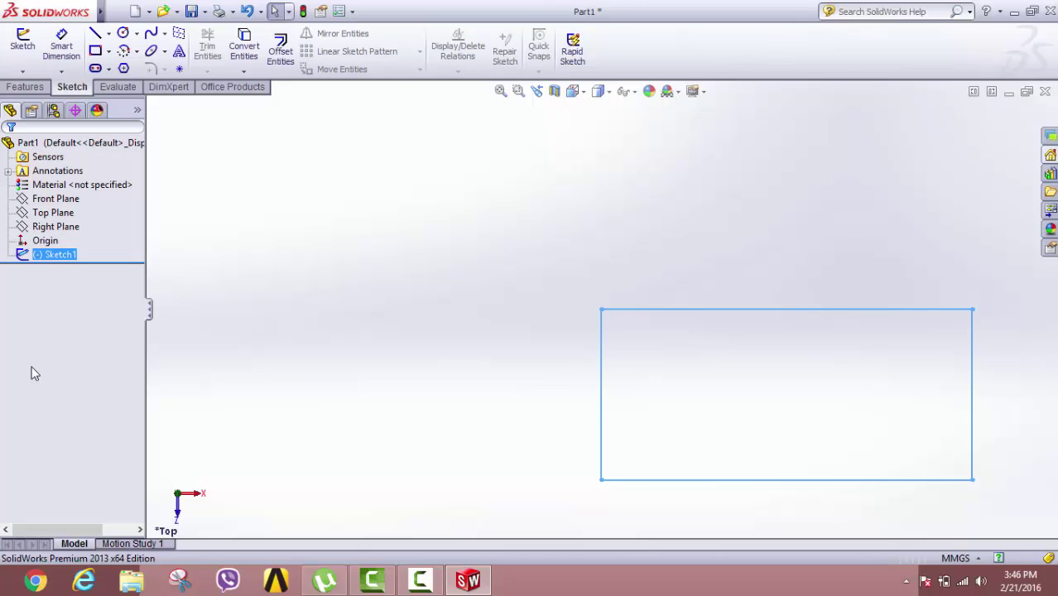
{"action": "left_click", "coordinate": [24, 256]}
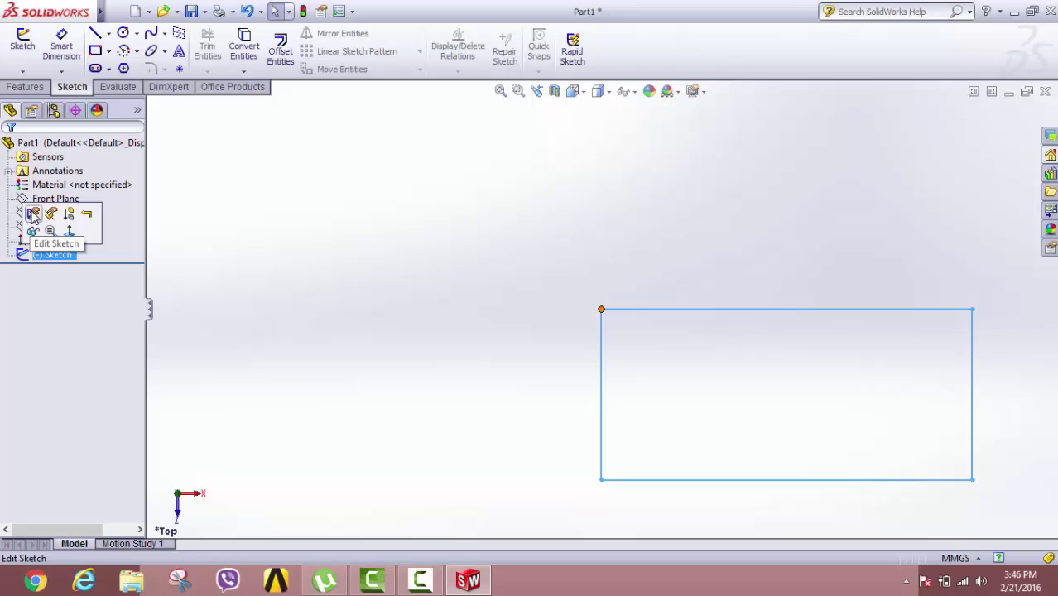
{"action": "left_click", "coordinate": [22, 256]}
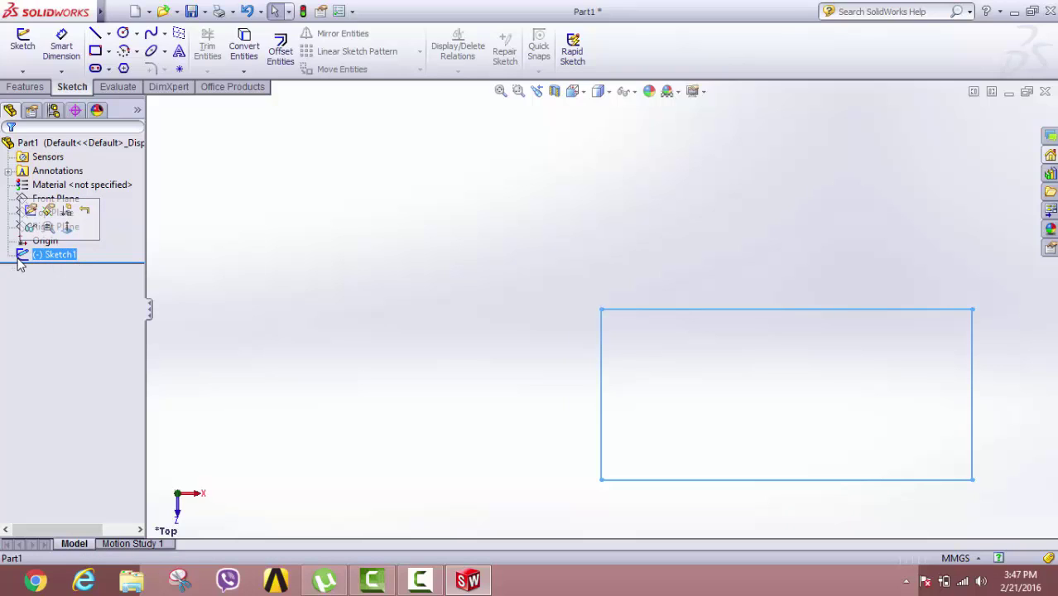
{"action": "left_click", "coordinate": [30, 212]}
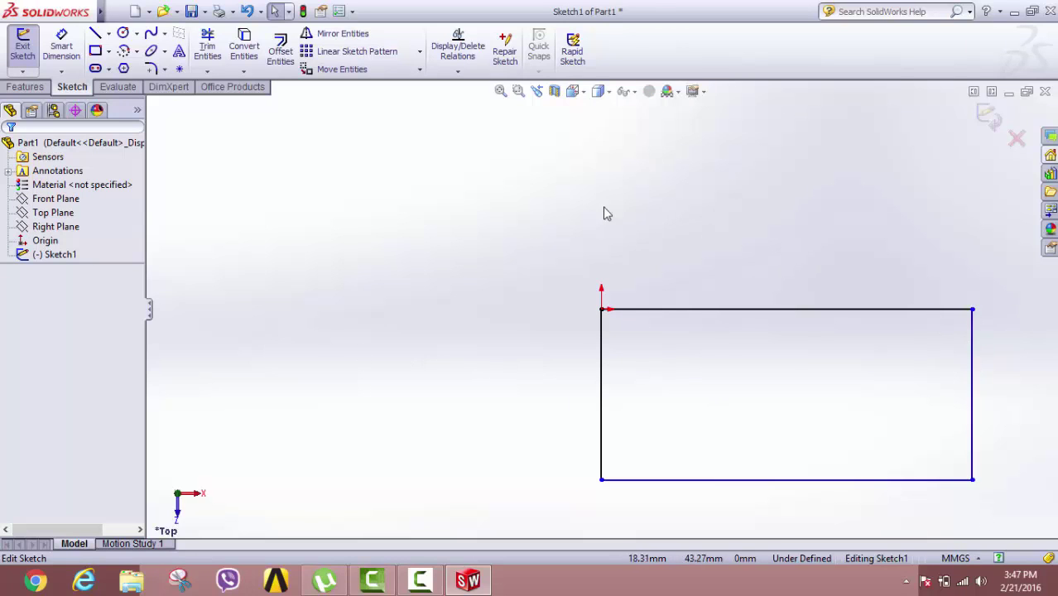
- Draw a trial circle of radius about 37.17, then exit Sketch1 discarding the changes
{"action": "left_click", "coordinate": [123, 33]}
{"action": "left_click", "coordinate": [520, 238]}
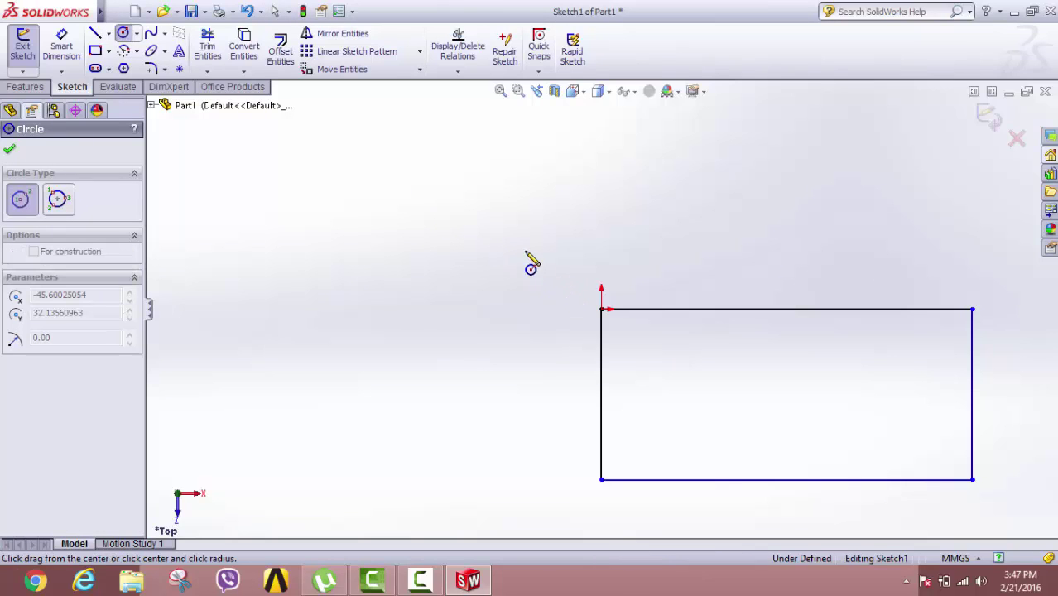
{"action": "left_click", "coordinate": [550, 313]}
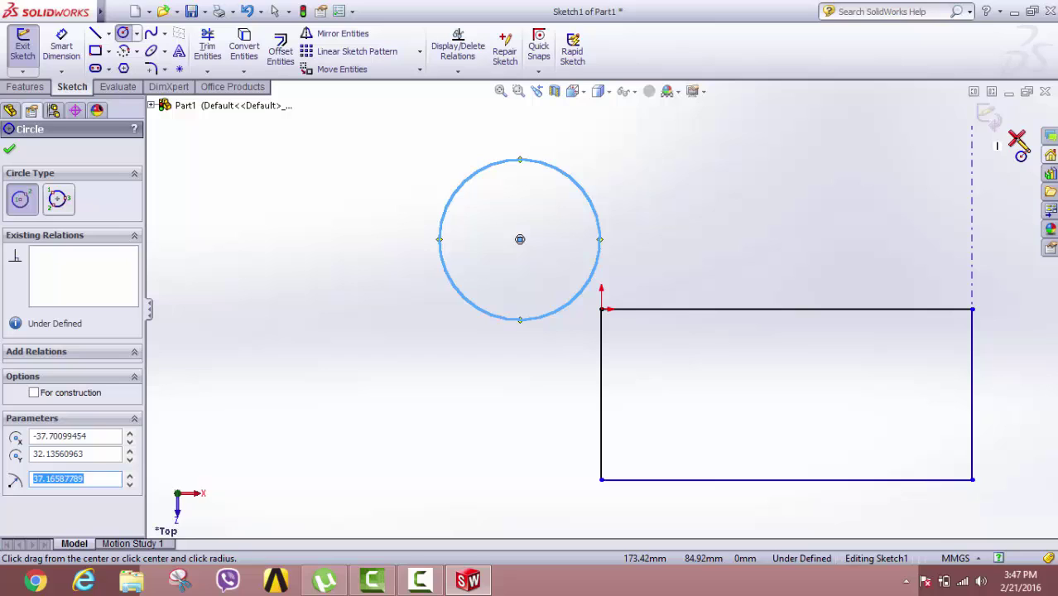
{"action": "left_click", "coordinate": [1017, 141]}
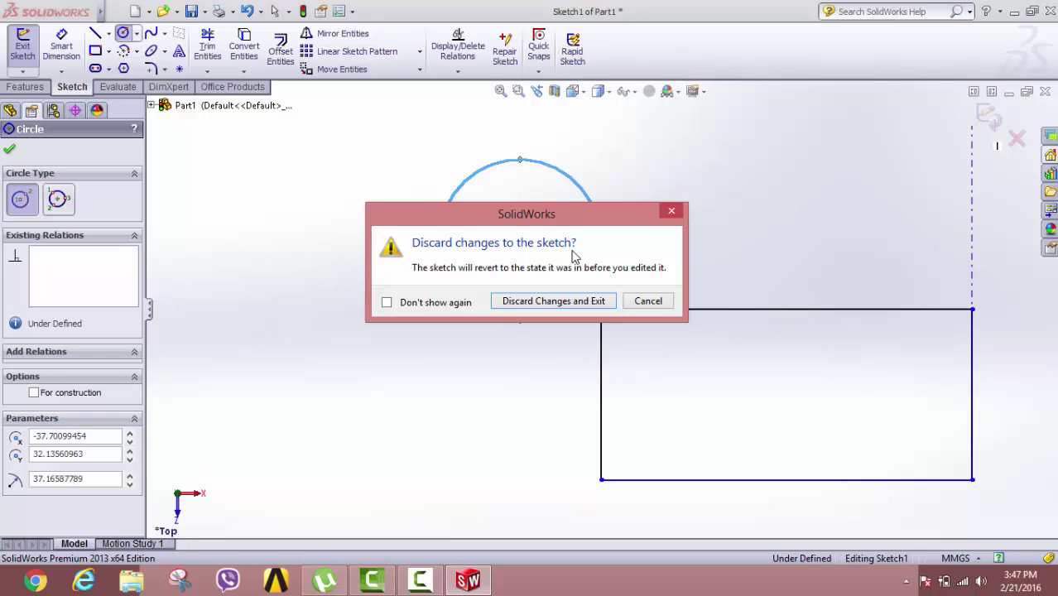
{"action": "left_click", "coordinate": [585, 305]}
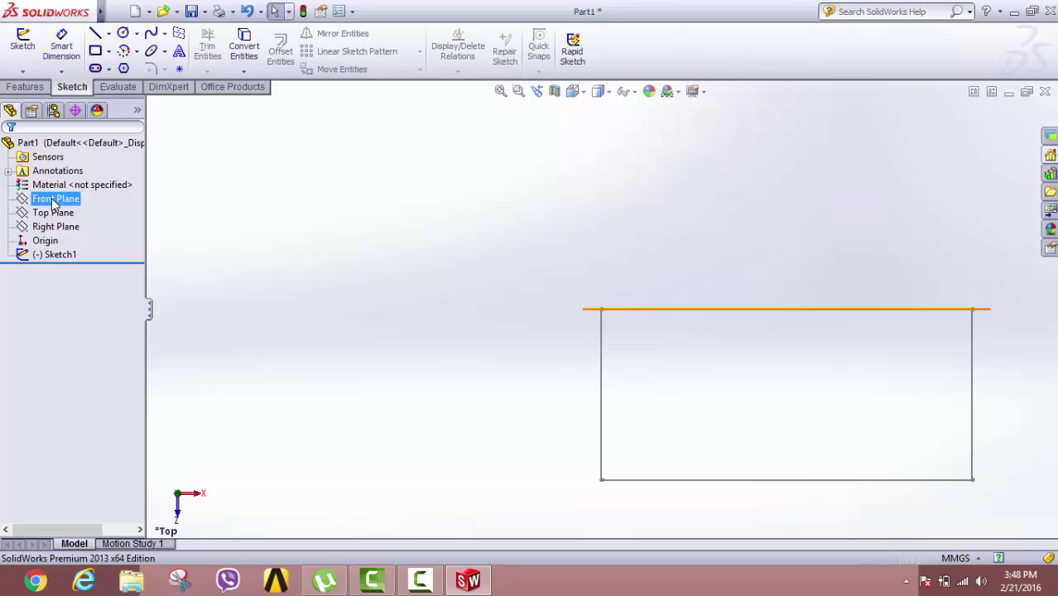
{"action": "left_click", "coordinate": [582, 180]}
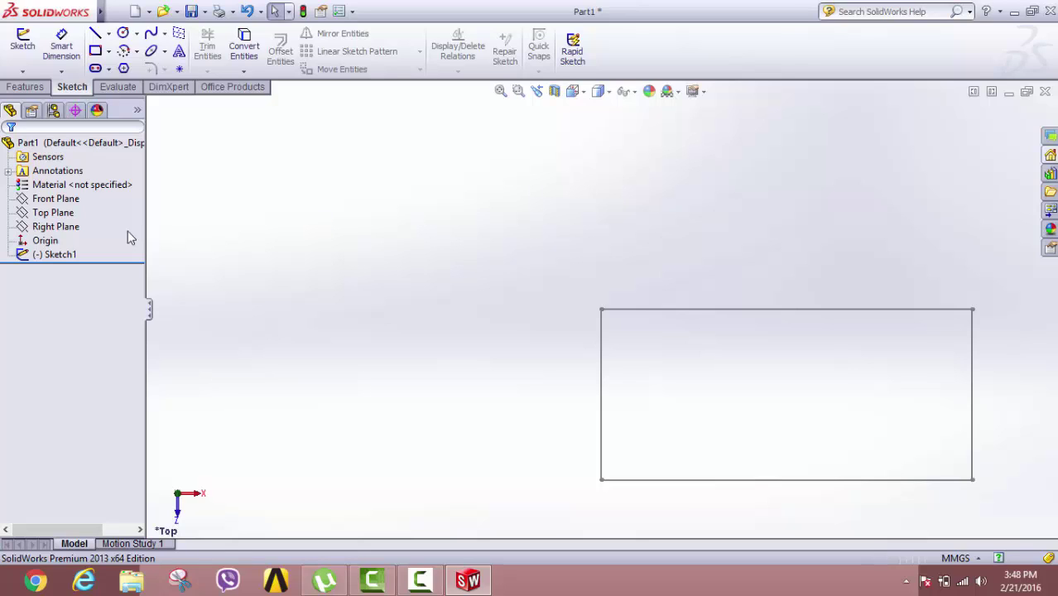
{"action": "left_click", "coordinate": [52, 200]}
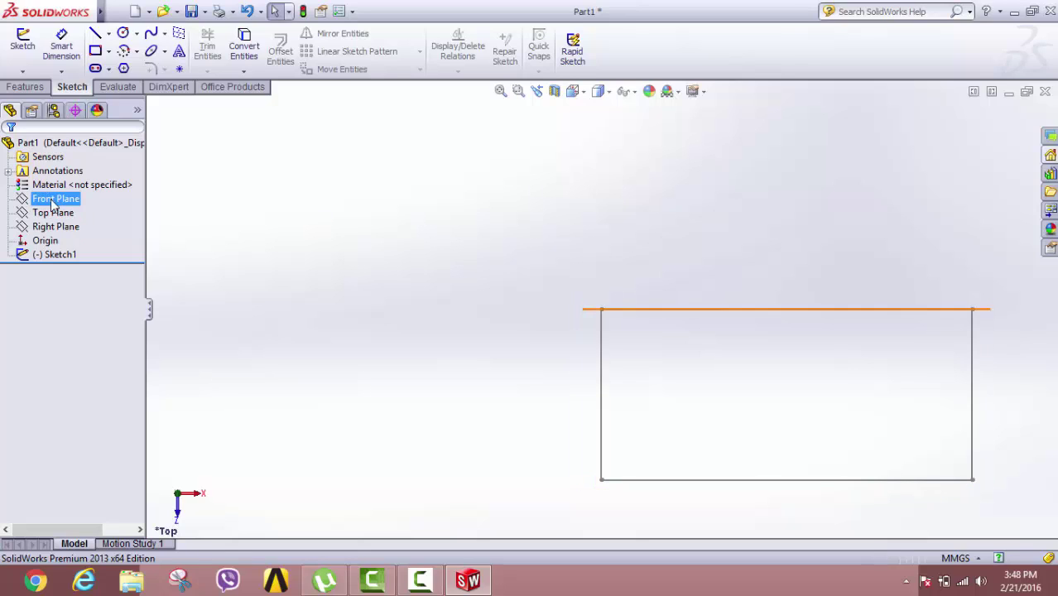
{"action": "key", "text": "Escape"}
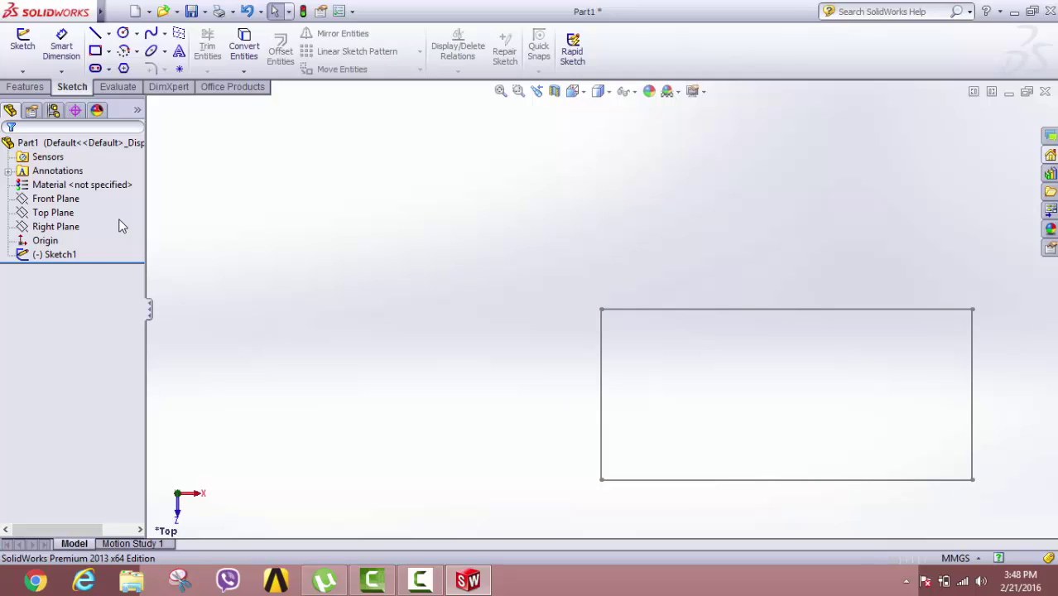
{"action": "left_click", "coordinate": [66, 201]}
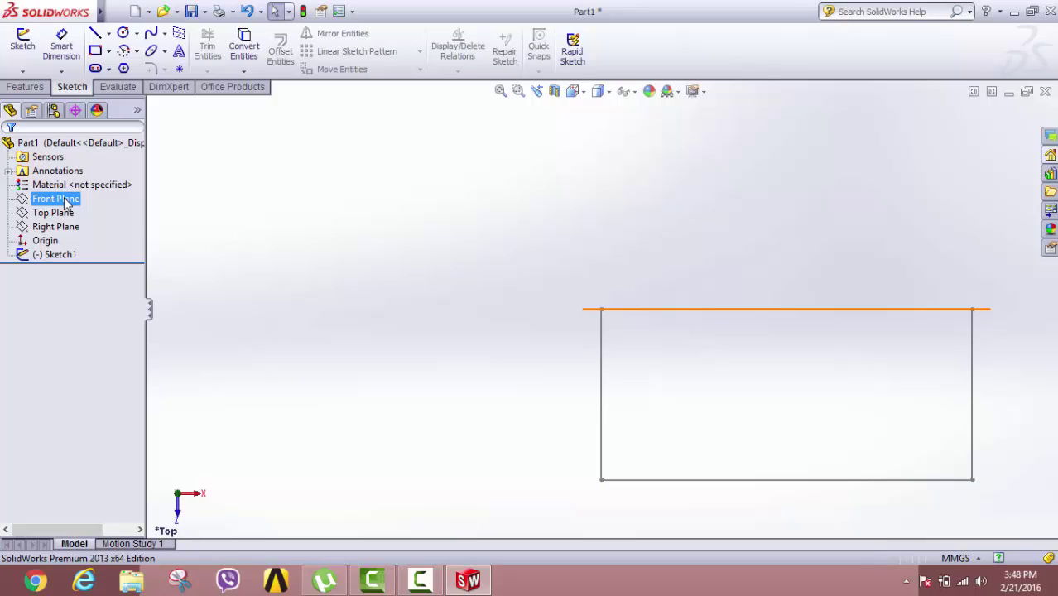
{"action": "left_click", "coordinate": [65, 214]}
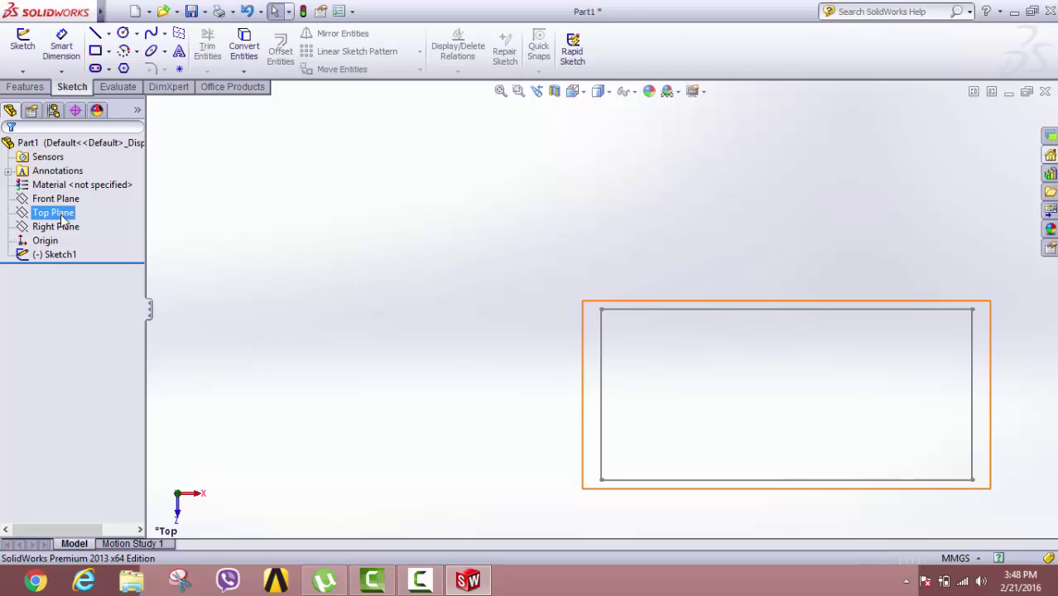
{"action": "left_click", "coordinate": [62, 227]}
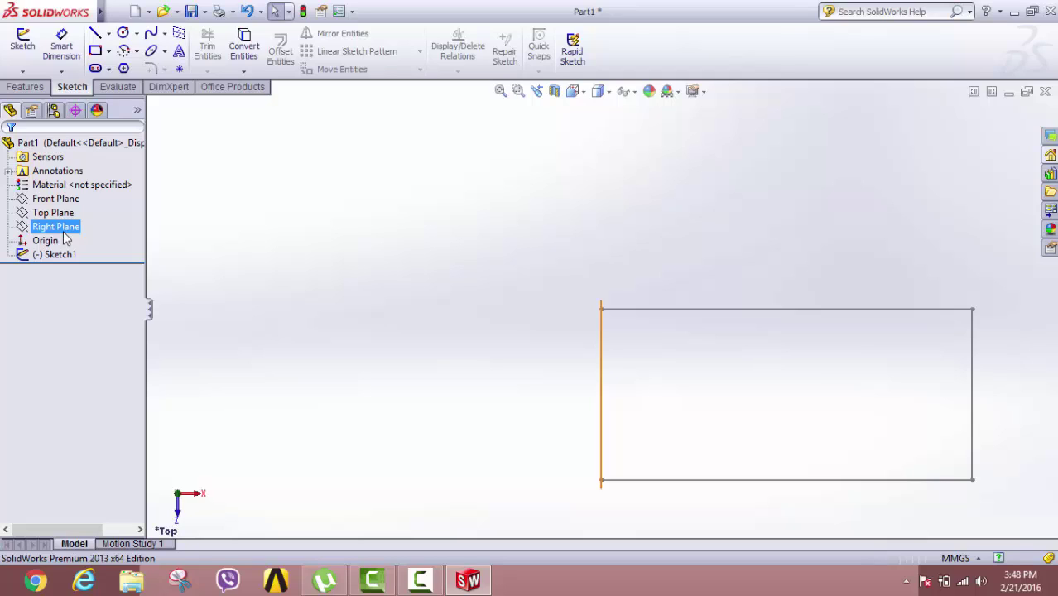
- Select the Front Plane in the FeatureManager tree and set the view Normal To it
{"action": "left_click", "coordinate": [23, 206]}
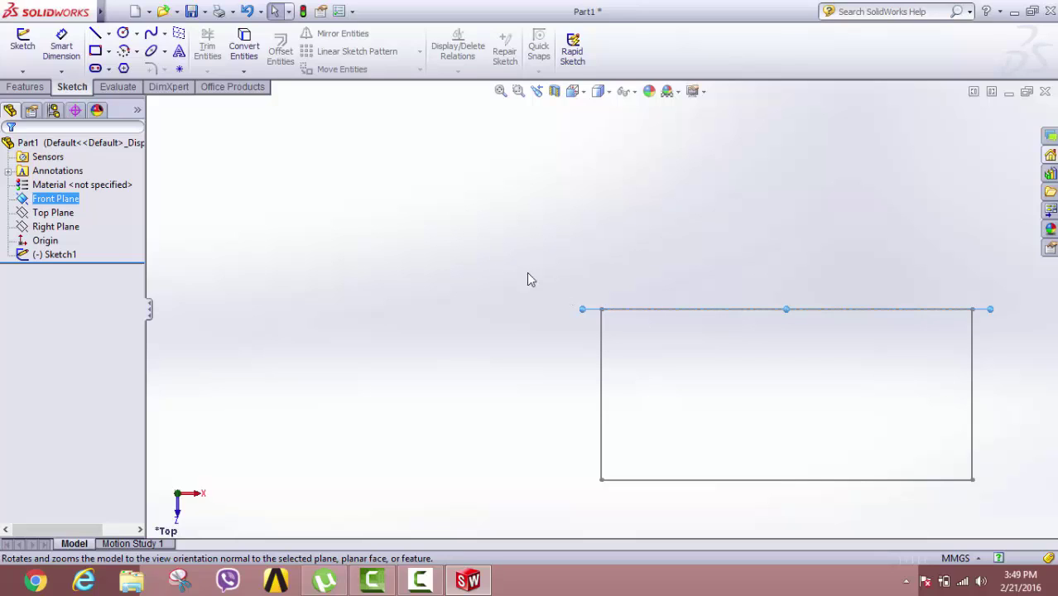
{"action": "left_click", "coordinate": [53, 213]}
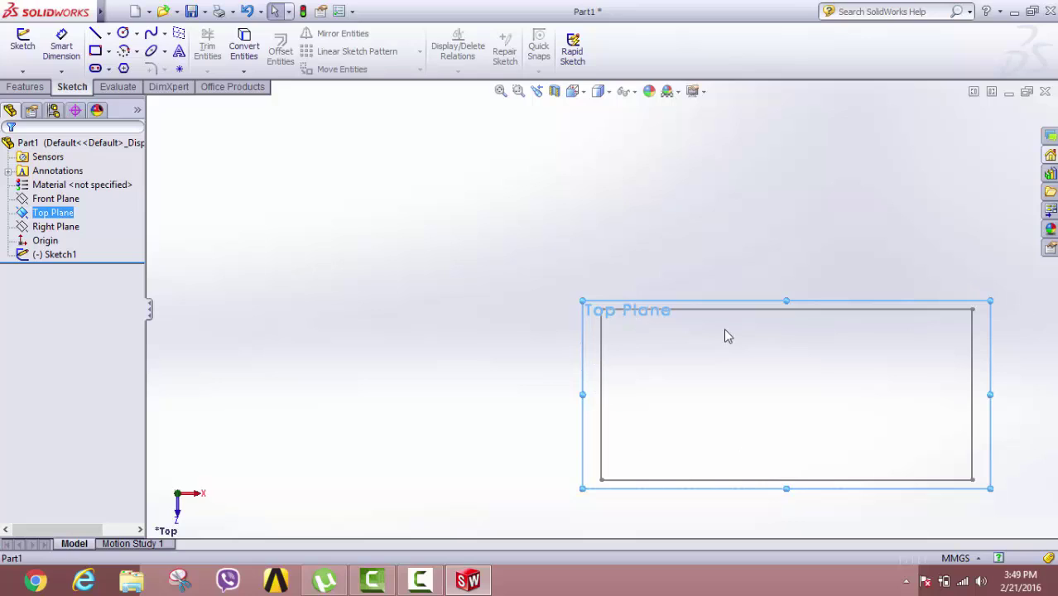
{"action": "left_click", "coordinate": [55, 198]}
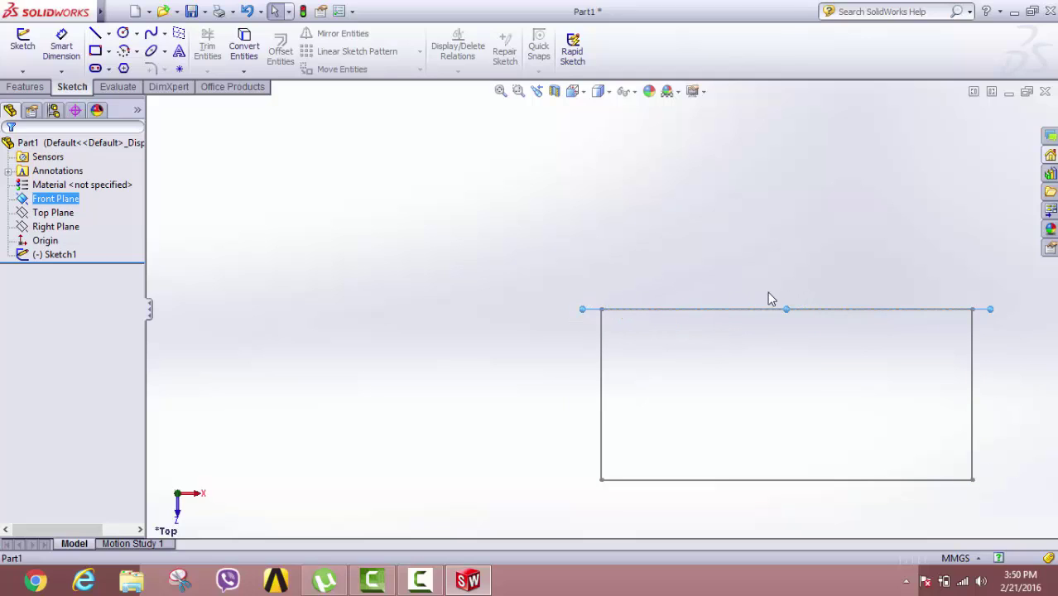
{"action": "left_click", "coordinate": [22, 201]}
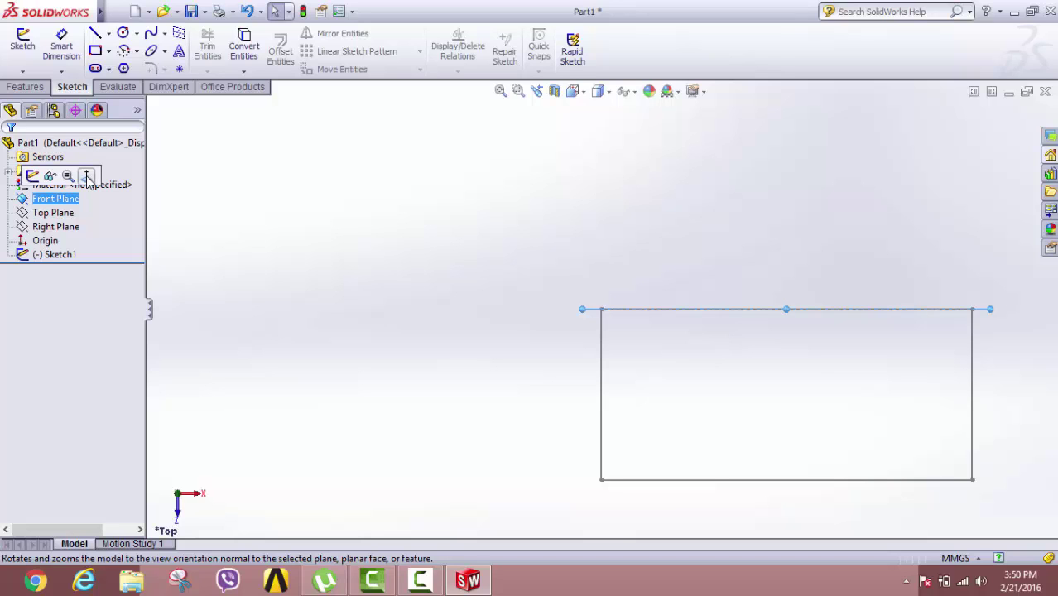
{"action": "left_click", "coordinate": [87, 178]}
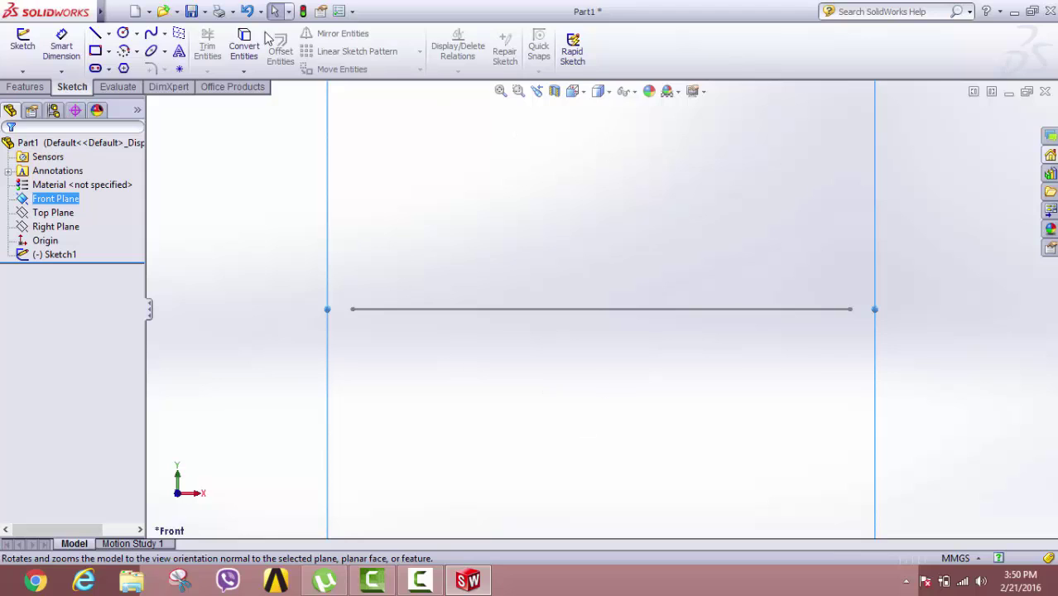
- On the Front Plane, sketch two connected lines above the rectangle and exit Sketch2
{"action": "left_click", "coordinate": [23, 41]}
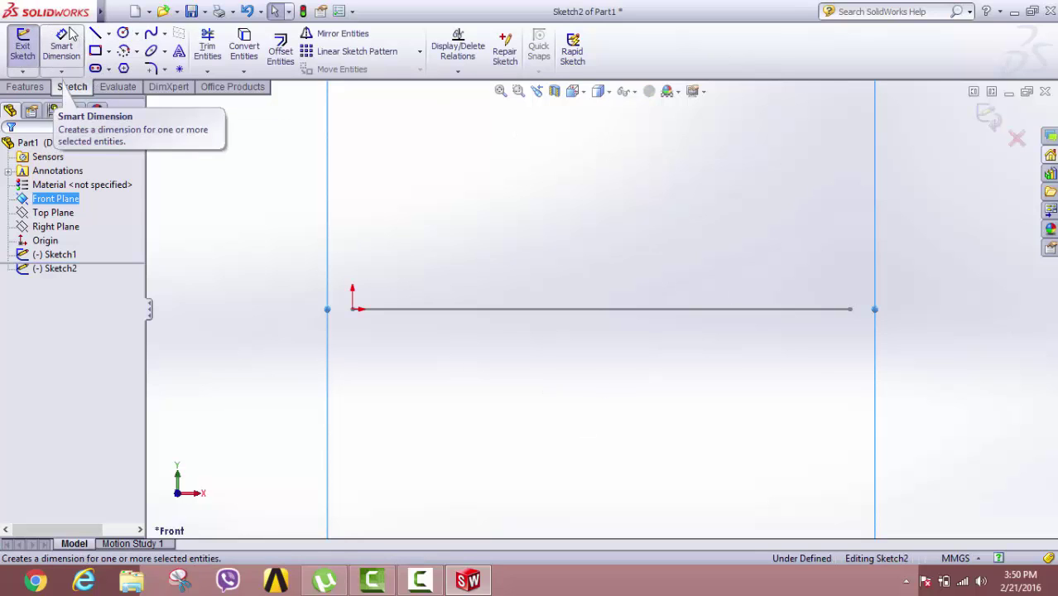
{"action": "left_click", "coordinate": [95, 33]}
{"action": "left_click", "coordinate": [408, 228]}
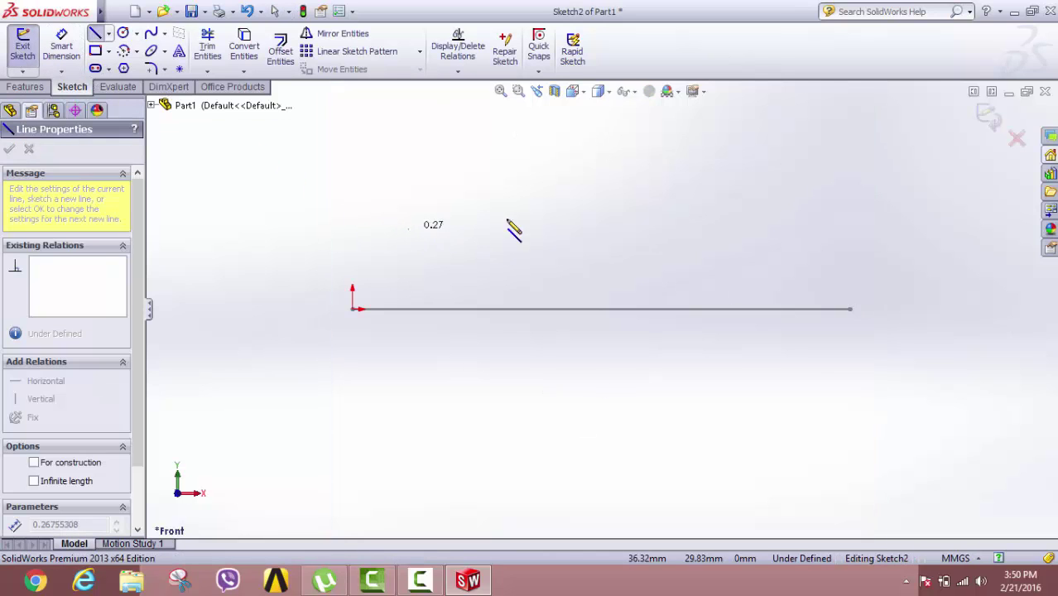
{"action": "left_click", "coordinate": [662, 264]}
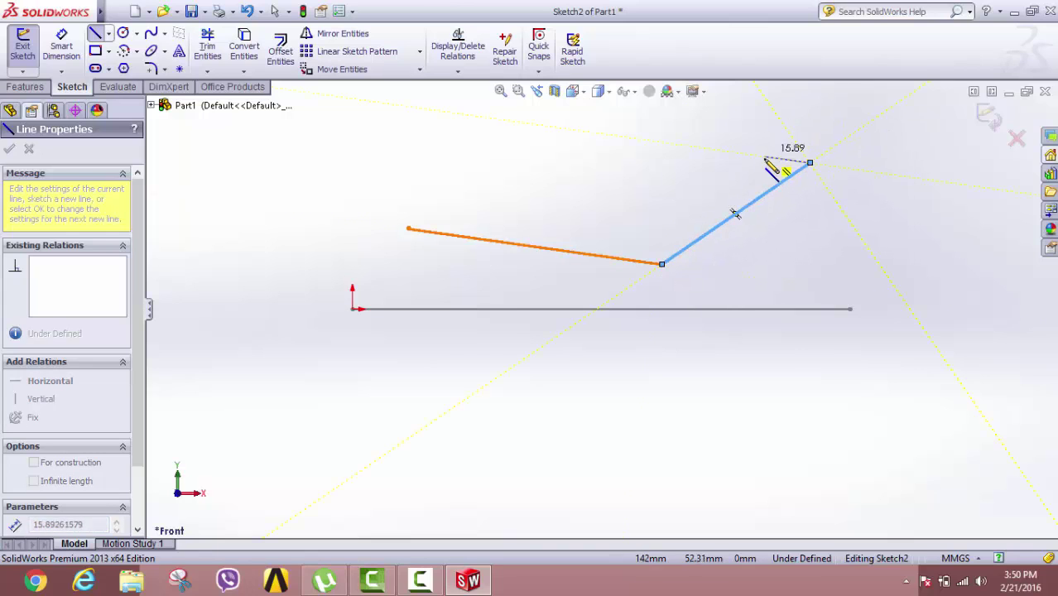
{"action": "right_click", "coordinate": [774, 116]}
{"action": "left_click", "coordinate": [808, 190]}
{"action": "key", "text": "Escape"}
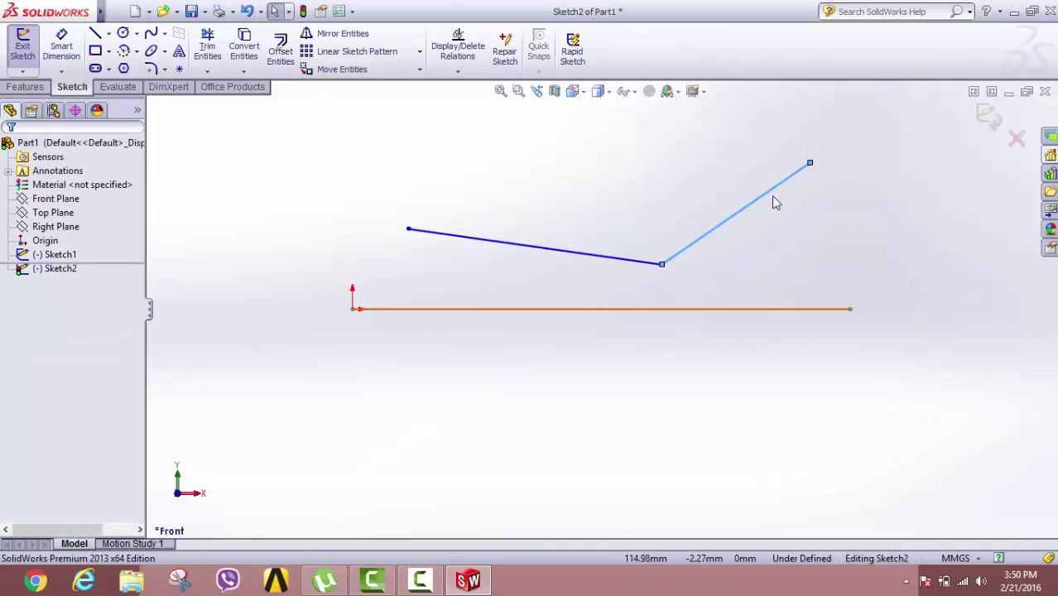
{"action": "left_click", "coordinate": [986, 122]}
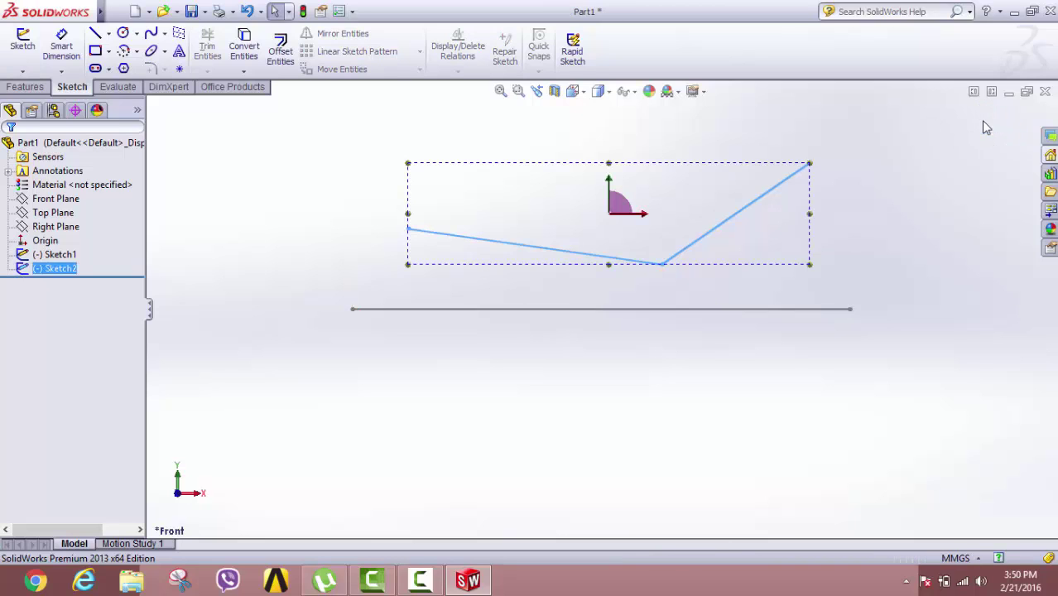